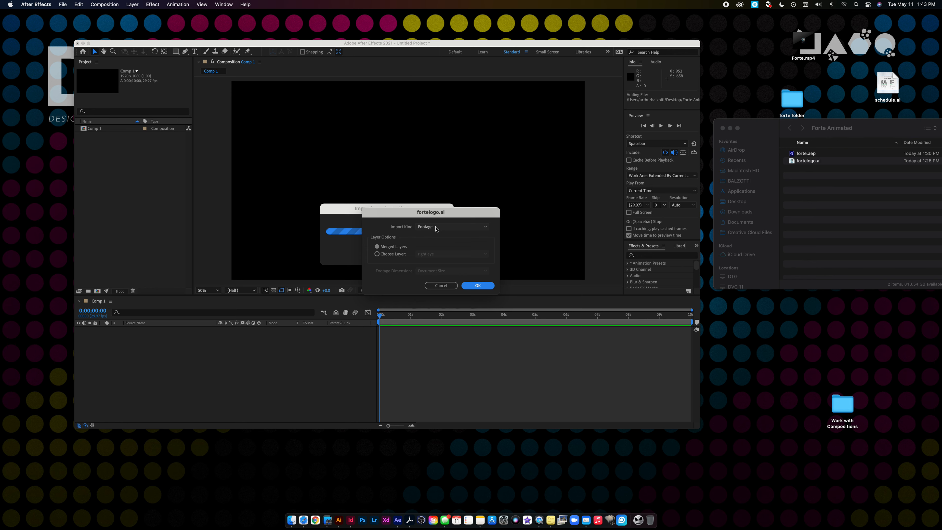
Cancel the import of fortelogo.ai and open that file in Illustrator instead.
click(439, 286)
click(813, 161)
drag(813, 160, 339, 524)
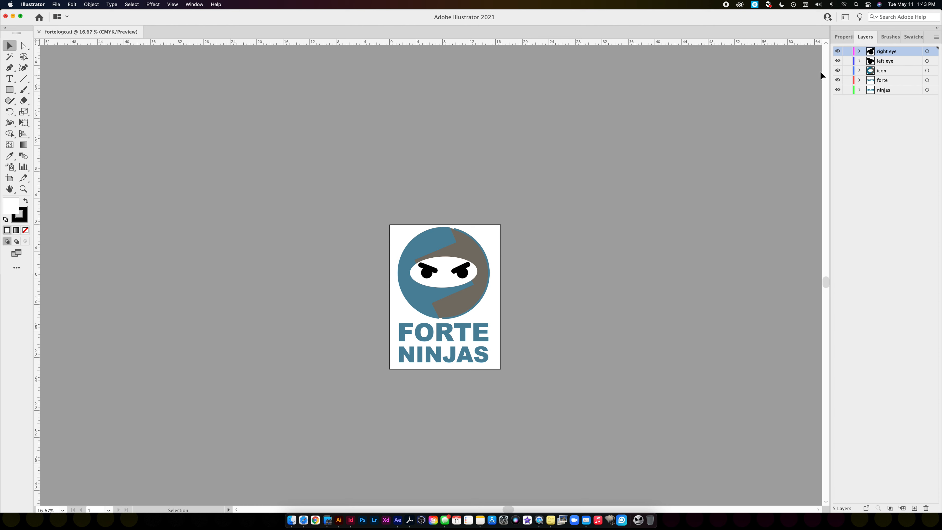
Hide and show the right eye, left eye, icon, forte and ninjas layers one by one to examine what each holds.
click(837, 51)
click(838, 51)
click(838, 60)
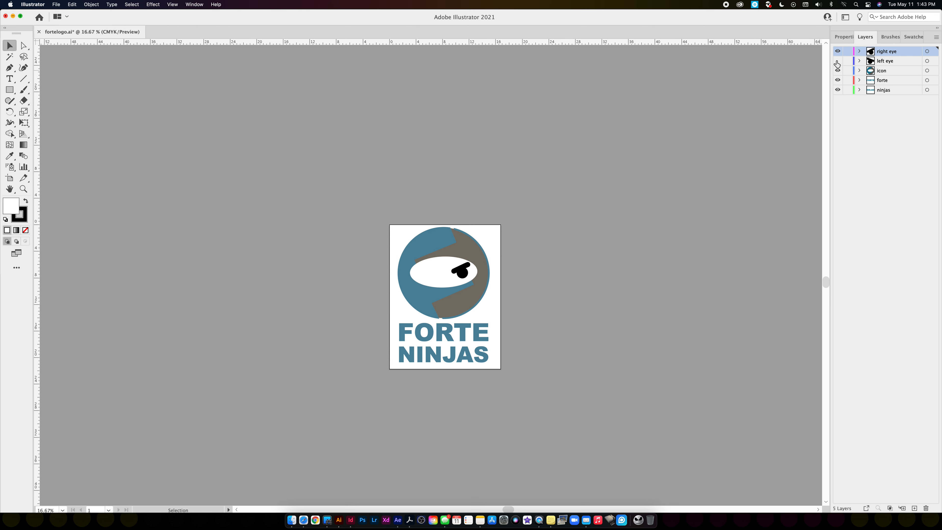
click(837, 61)
click(837, 70)
click(837, 70)
click(838, 80)
click(838, 80)
click(837, 90)
click(837, 90)
Cut all the logo artwork and paste it into a new 8.5 x 11 in CMYK print document.
key(super+a)
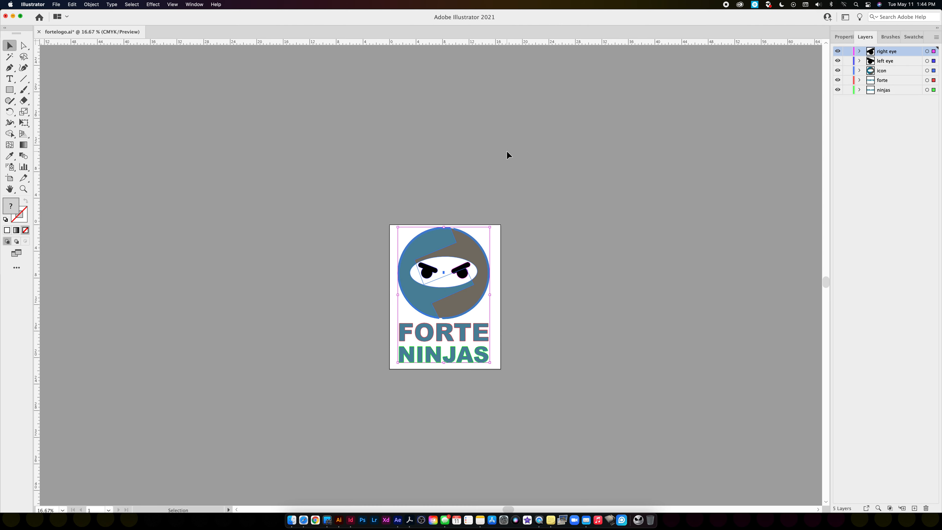
key(BackSpace)
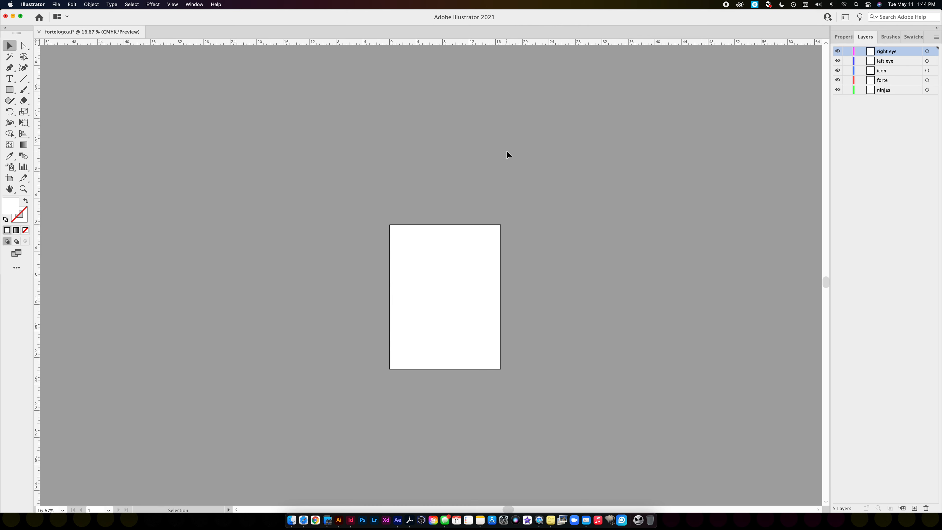
key(super+n)
click(662, 345)
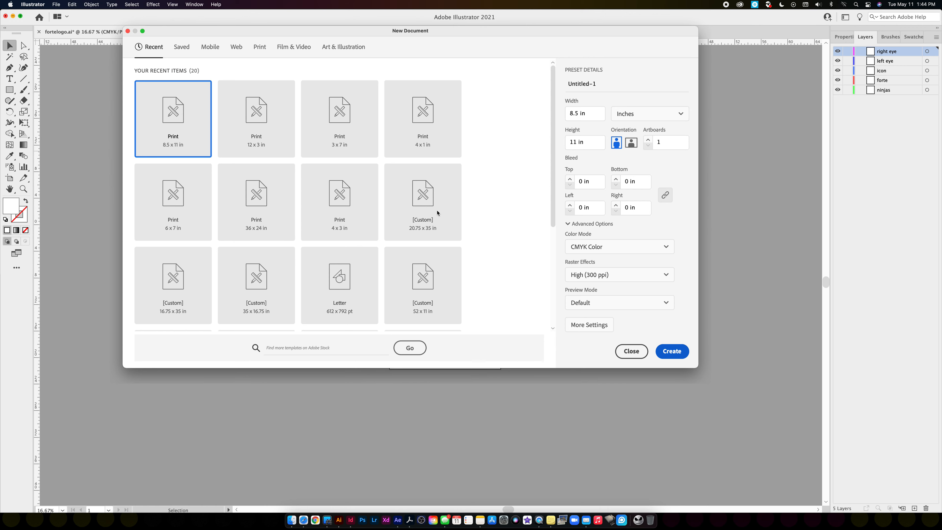
key(super+minus)
key(super+v)
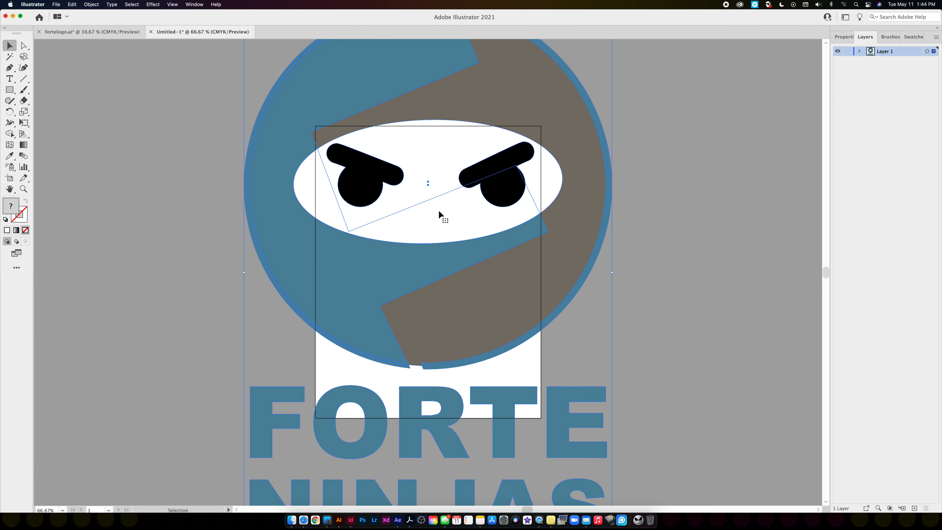
Scale the pasted logo down proportionally so that it fits inside the artboard, and deselect it.
key(super+minus)
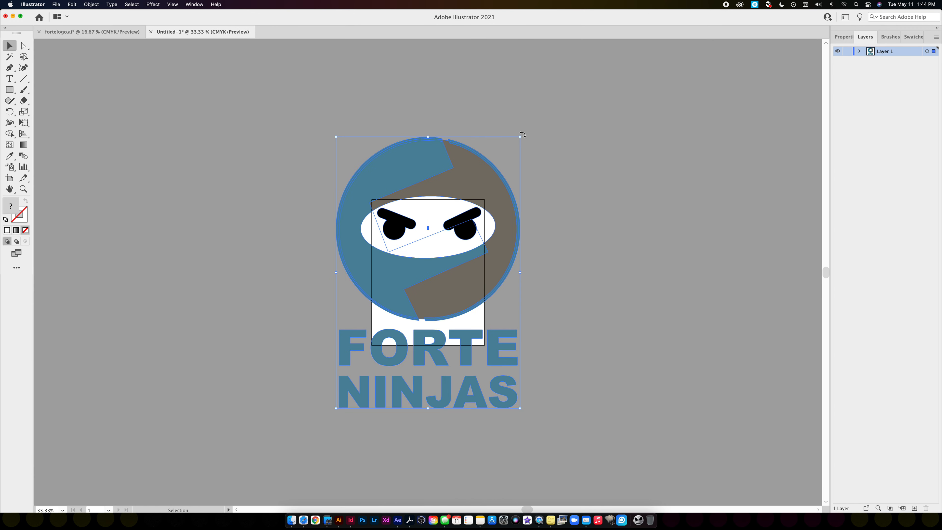
drag(521, 136, 473, 206)
click(555, 178)
Save the new document as Forte1 in Adobe Illustrator format in the Forte Animated folder.
click(56, 4)
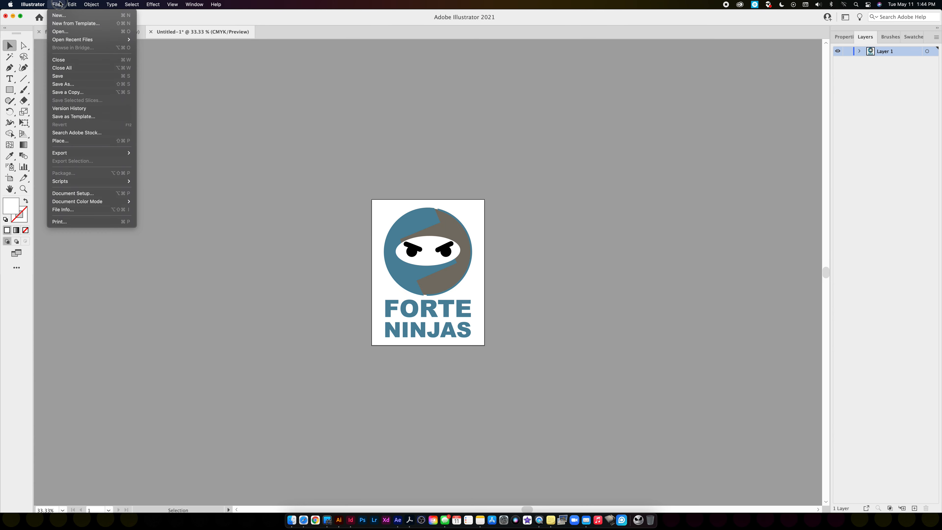
click(75, 85)
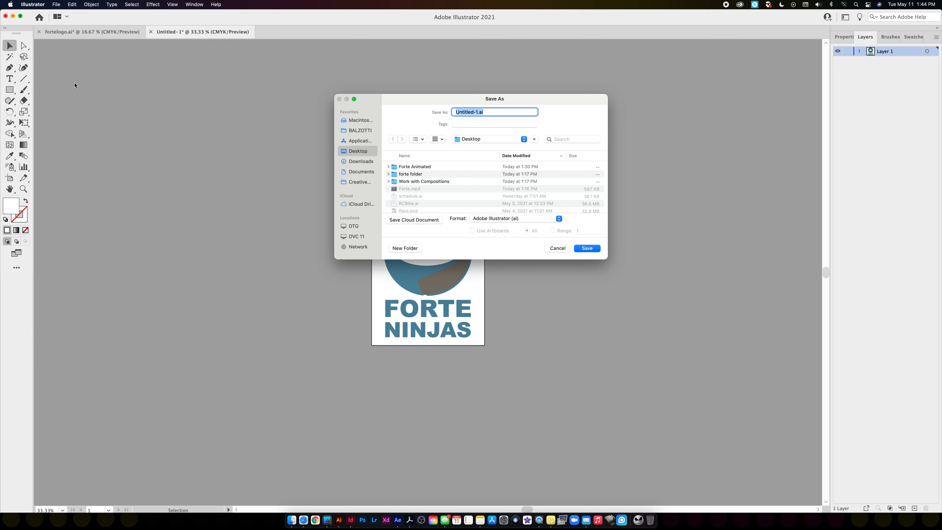
text(Forte1)
double_click(415, 167)
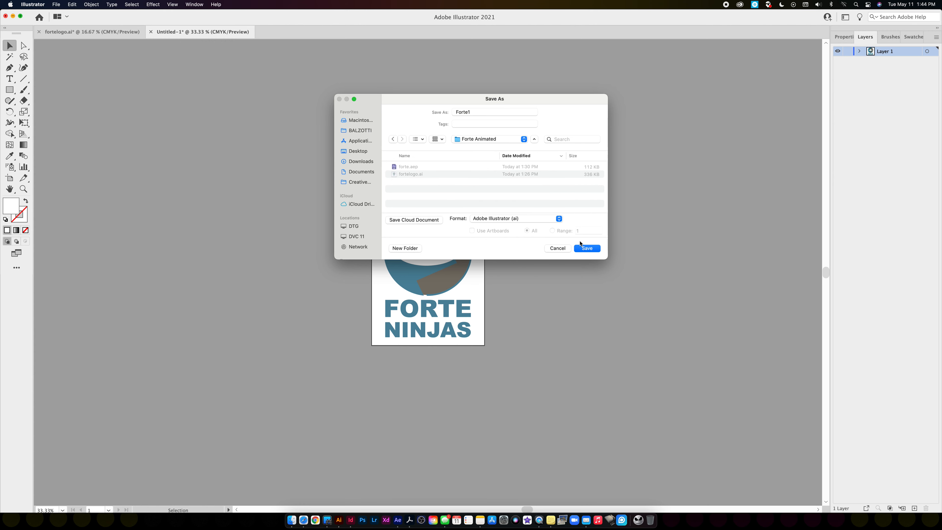
click(585, 249)
click(457, 327)
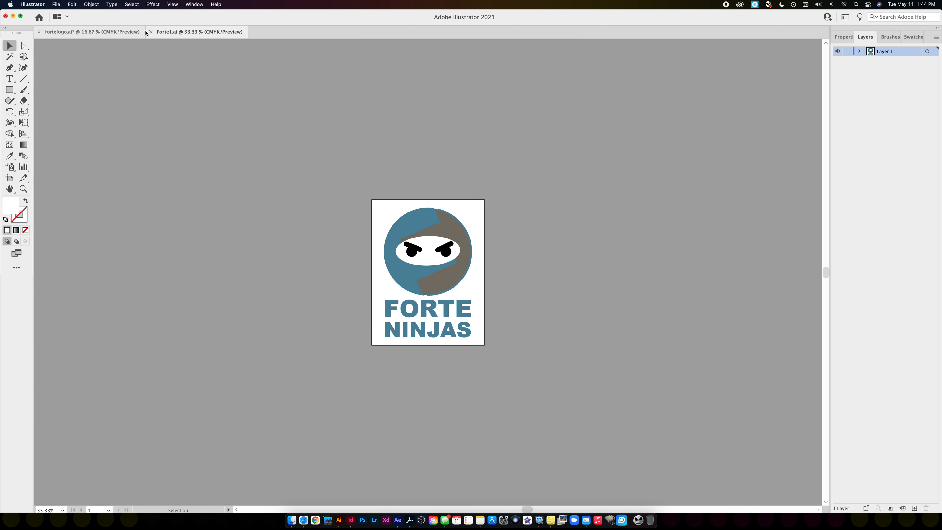
Close Forte1.ai and fortelogo.ai, discarding the changes made to fortelogo.ai.
click(151, 32)
click(39, 32)
click(475, 283)
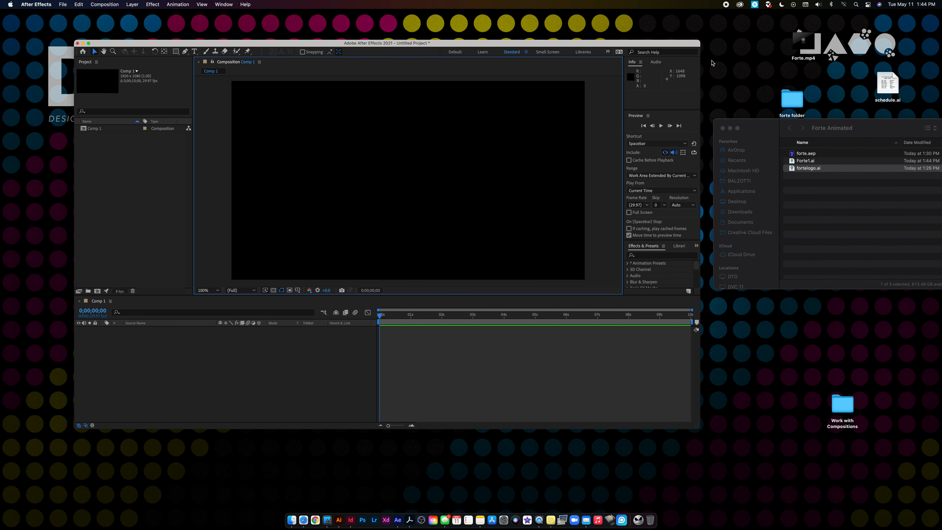
Import Forte1.ai into the After Effects composition as footage with merged layers and nudge the logo slightly off centre.
click(803, 171)
click(799, 160)
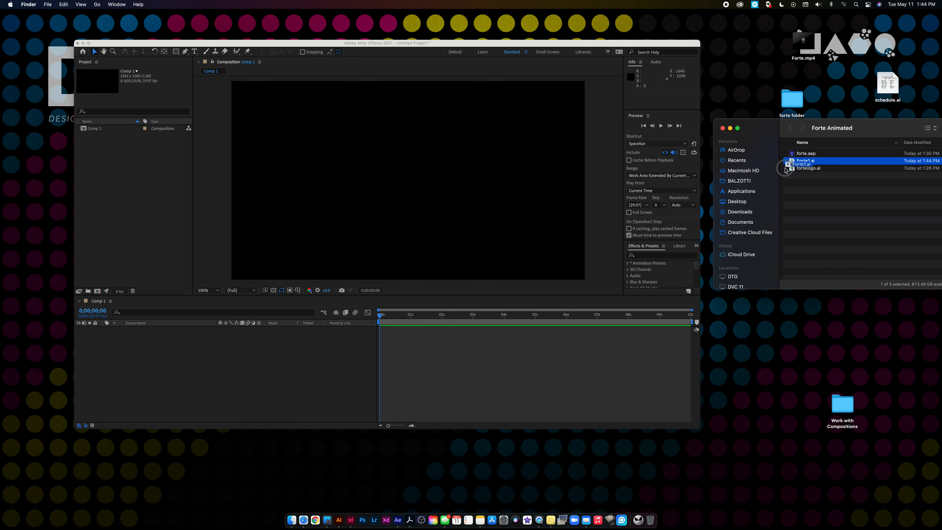
drag(800, 166, 337, 179)
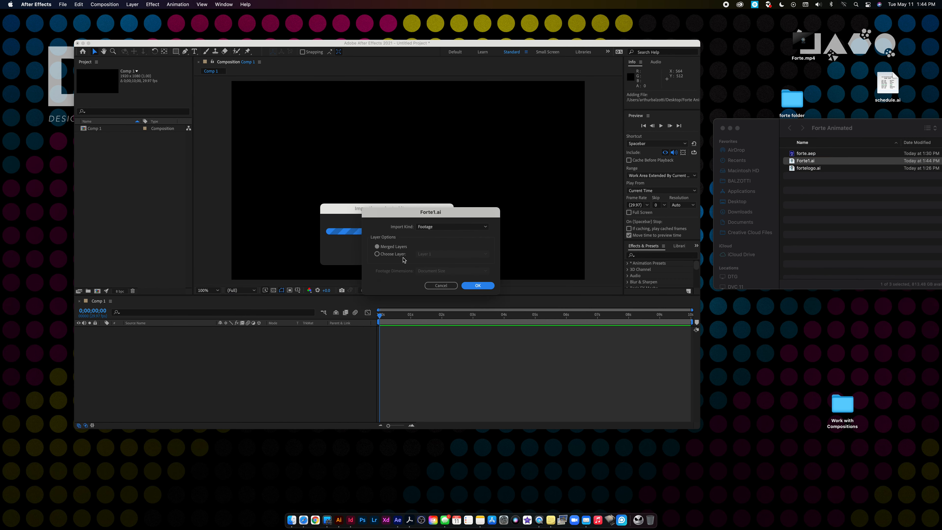
click(477, 285)
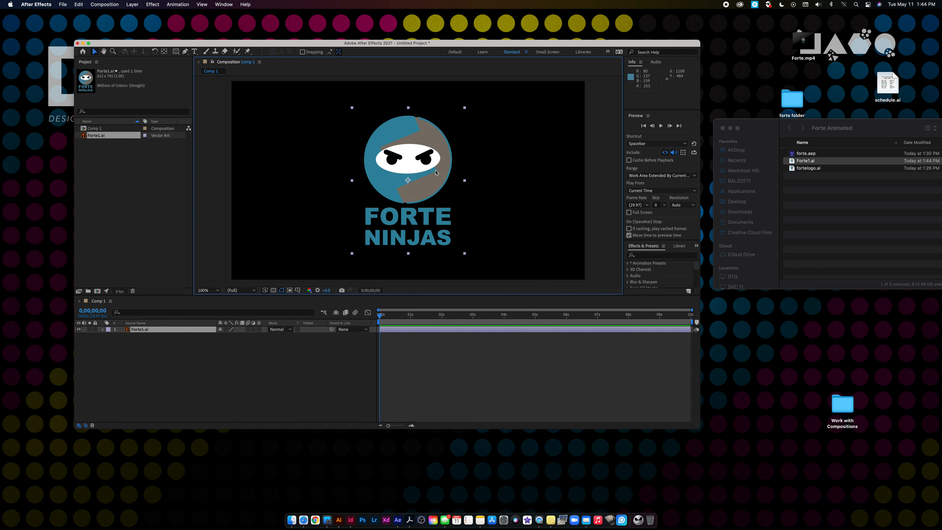
drag(436, 172, 434, 169)
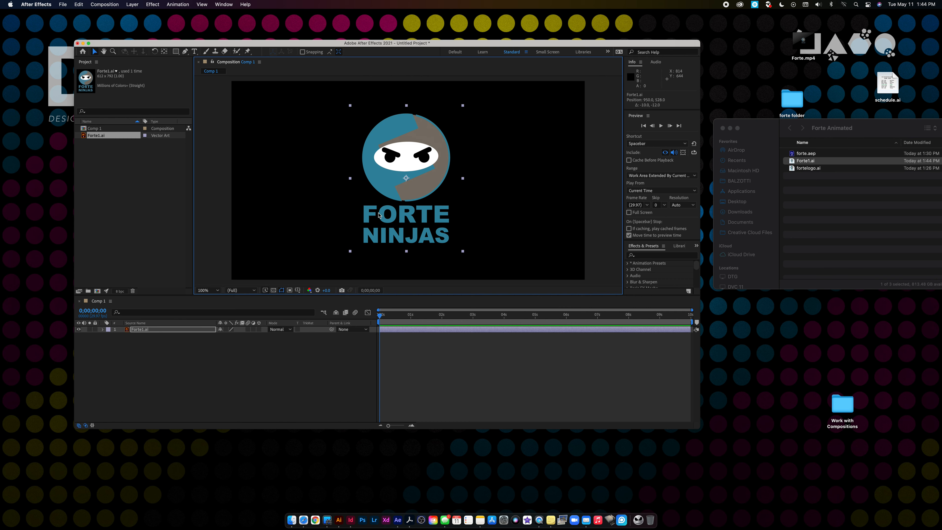
Create shapes from the Forte1.ai vector layer and delete the original Forte1.ai layer from the composition.
click(152, 330)
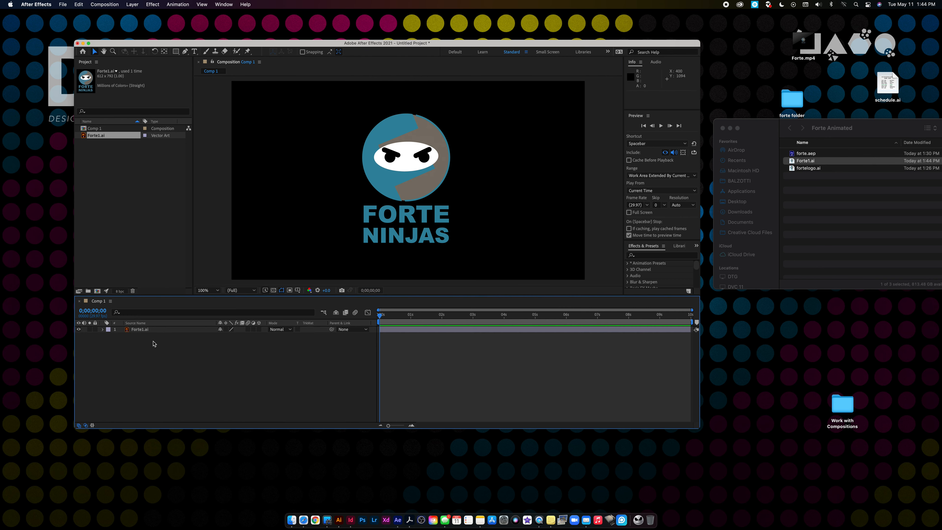
right_click(163, 332)
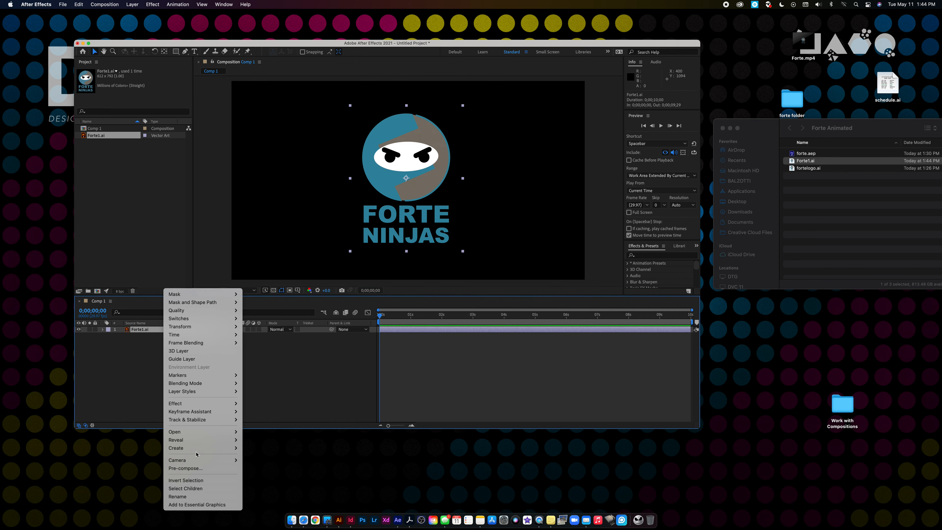
mouse_move(191, 448)
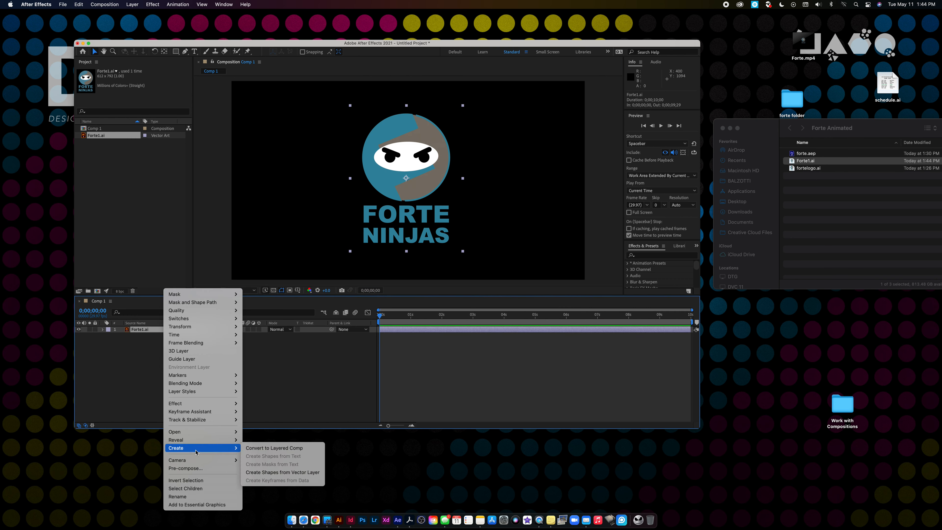
click(296, 473)
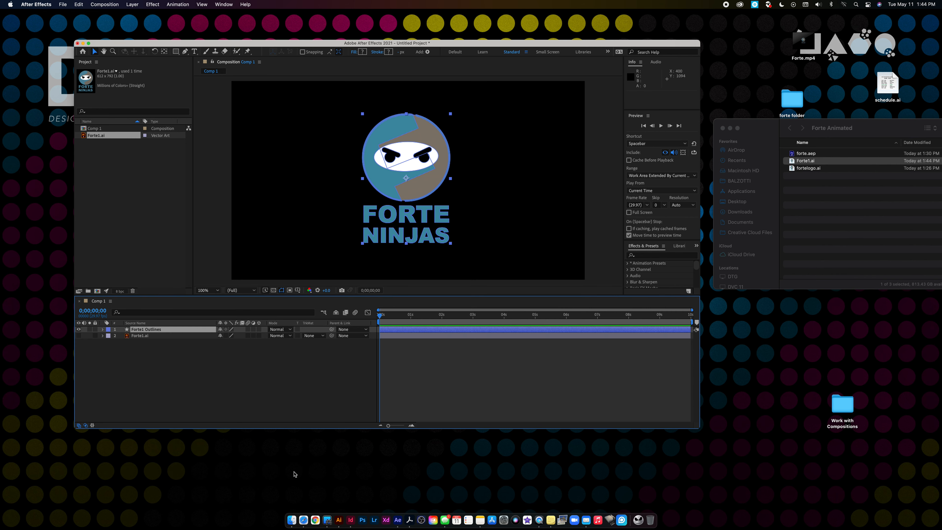
click(133, 337)
key(Delete)
Expand the contents of the Forte1 Outlines layer and examine which logo parts its groups hold.
click(123, 330)
click(102, 329)
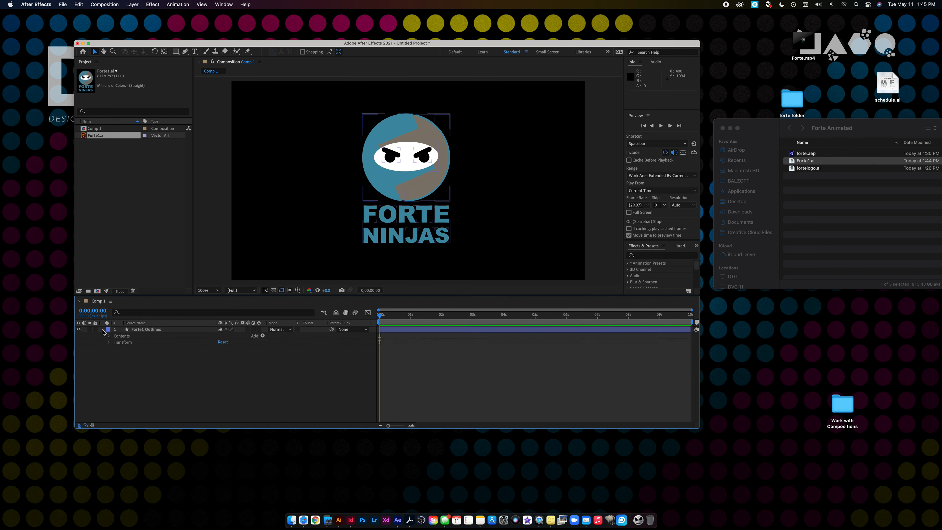
click(109, 336)
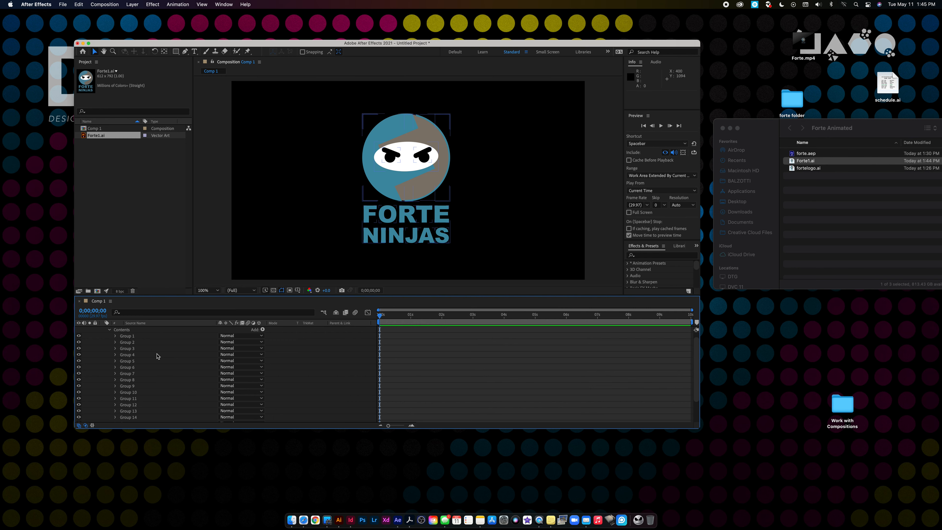
click(145, 337)
right_click(153, 337)
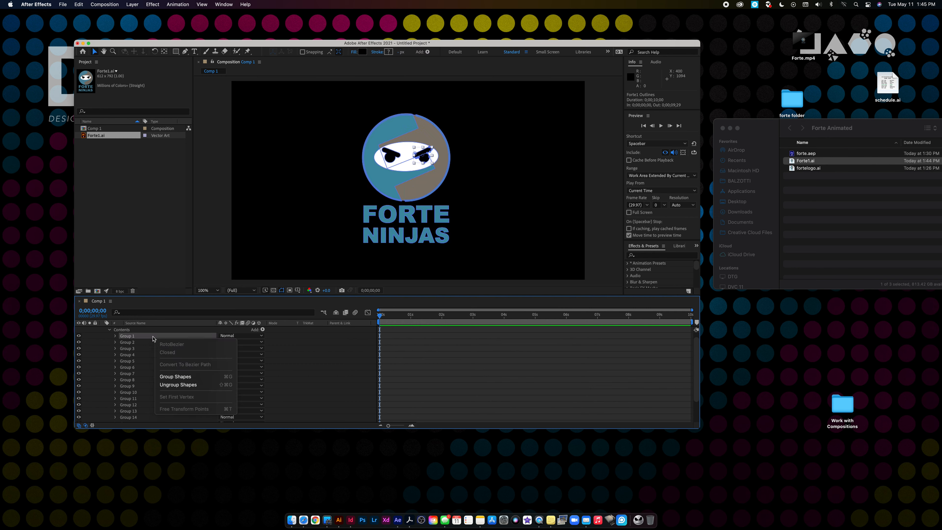
click(131, 374)
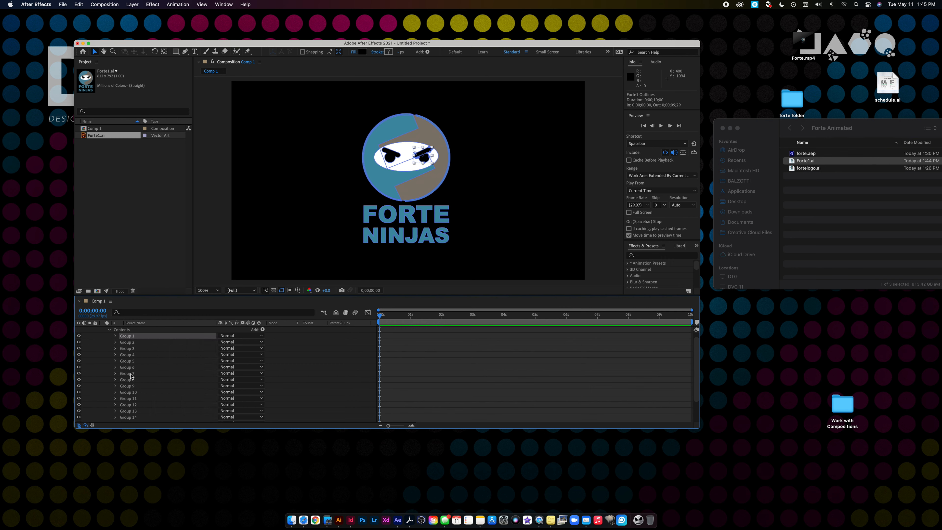
click(137, 342)
click(133, 337)
click(130, 343)
click(152, 360)
Combine Group 8 through Group 12, the letters of the word FORTE, into one shape group.
click(126, 379)
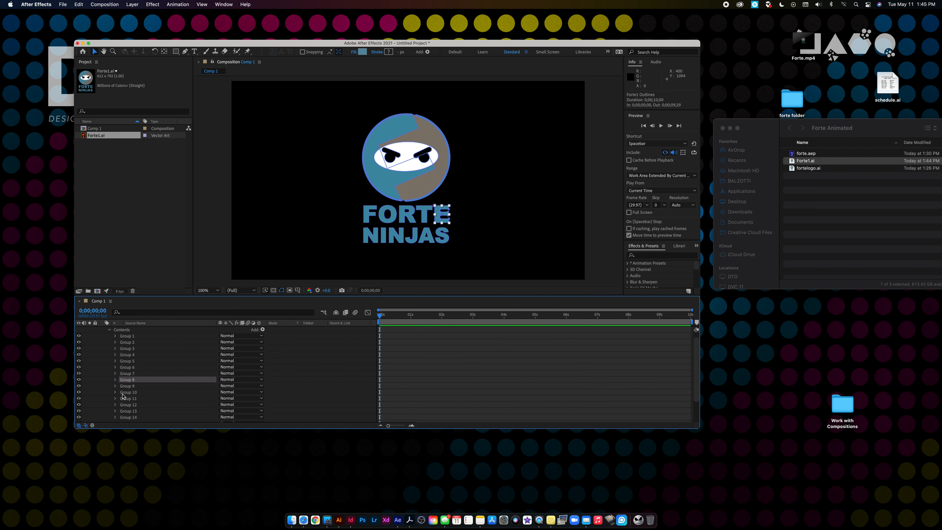
shift+click(127, 386)
shift+click(128, 393)
shift+click(128, 398)
shift+click(128, 405)
right_click(128, 405)
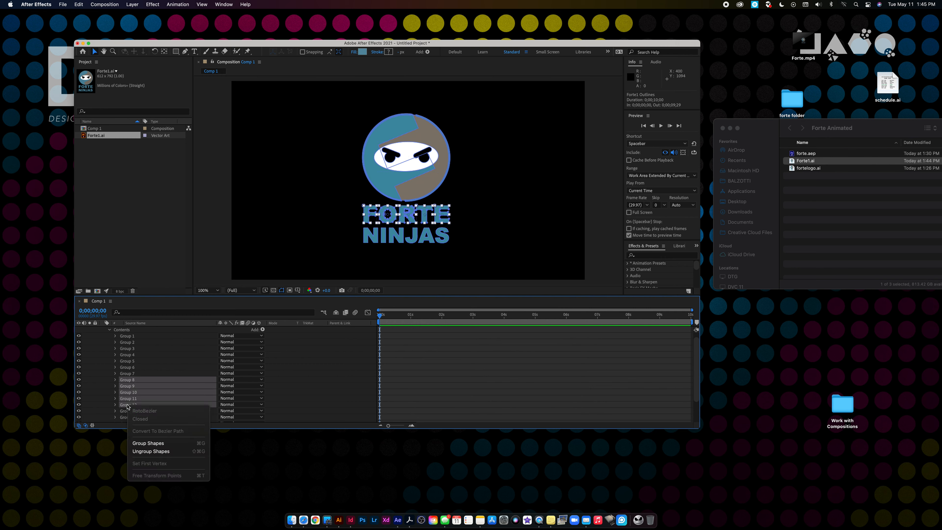
click(150, 443)
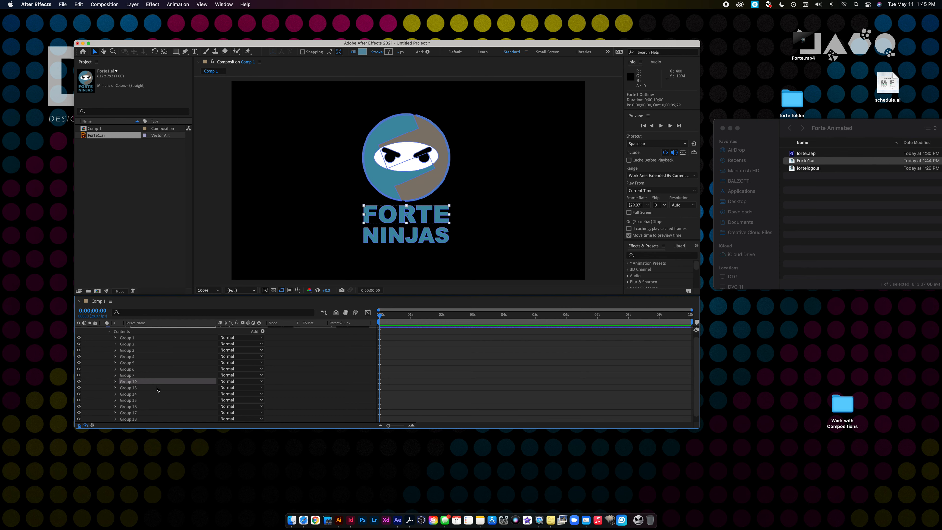
Delete the Forte1.ai footage item from the project.
click(99, 167)
click(95, 135)
key(Delete)
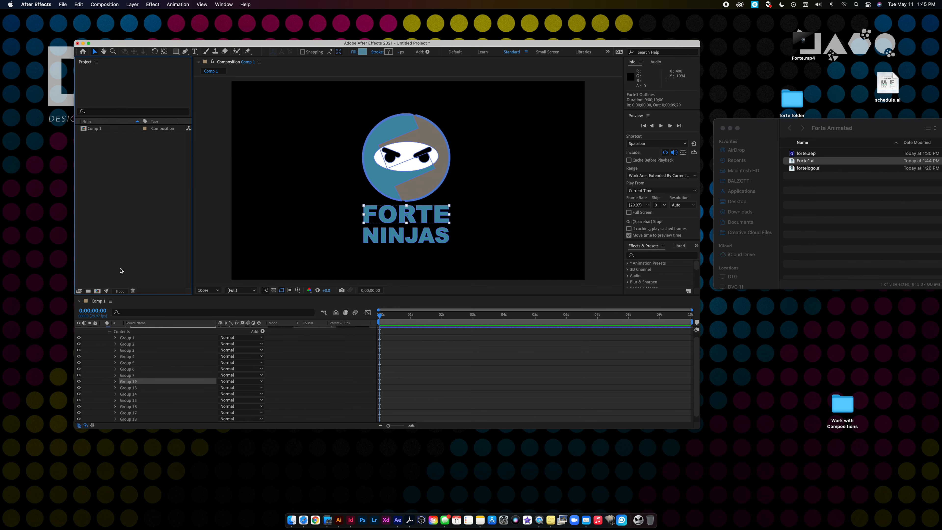
Close the Comp 1 timeline and reset the Standard workspace to its saved layout.
click(79, 301)
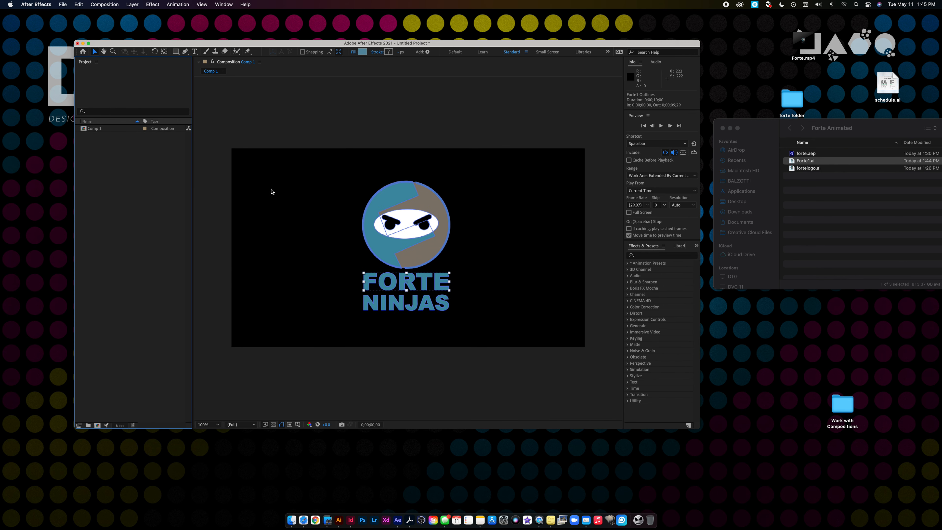
click(223, 4)
mouse_move(236, 15)
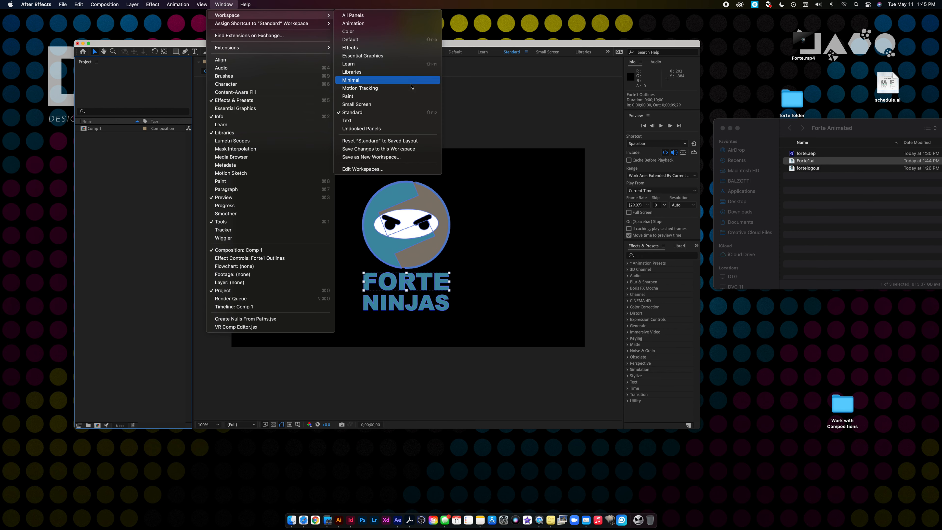
click(400, 141)
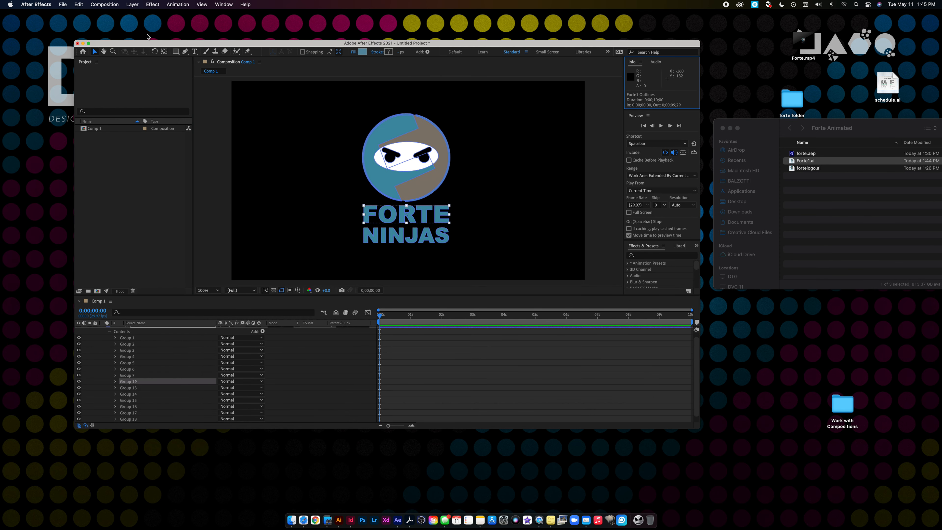
Start a new After Effects project without saving the current one.
click(63, 4)
mouse_move(74, 13)
click(174, 13)
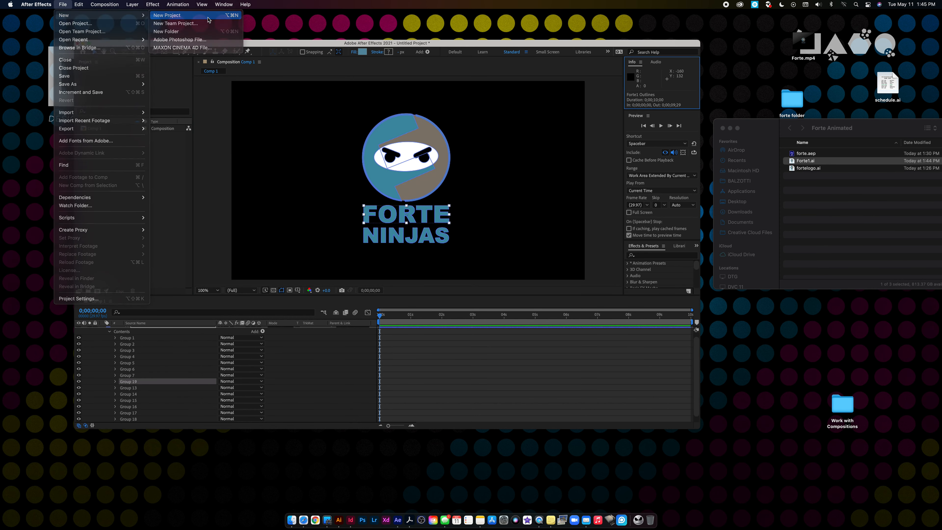
click(368, 248)
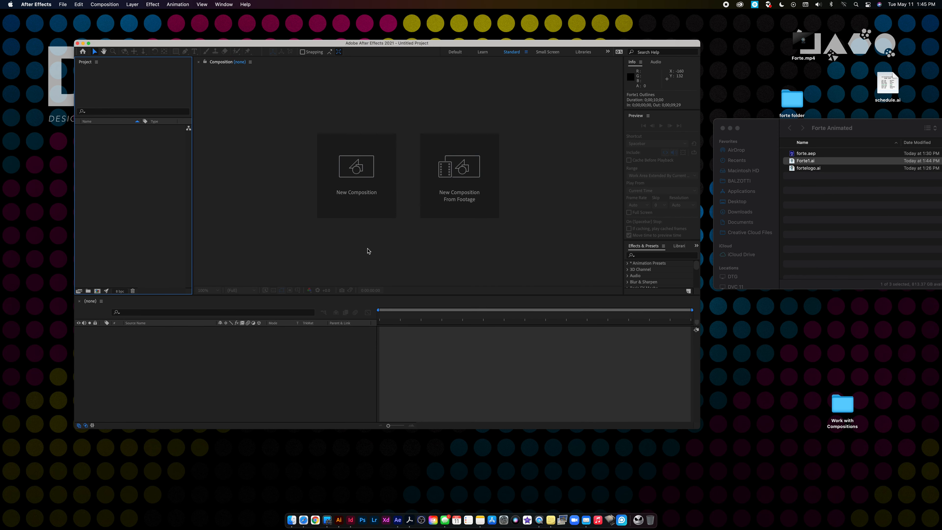
Open fortelogo.ai in Illustrator and hide and show its ninjas layer to check it.
click(860, 231)
drag(808, 168, 340, 518)
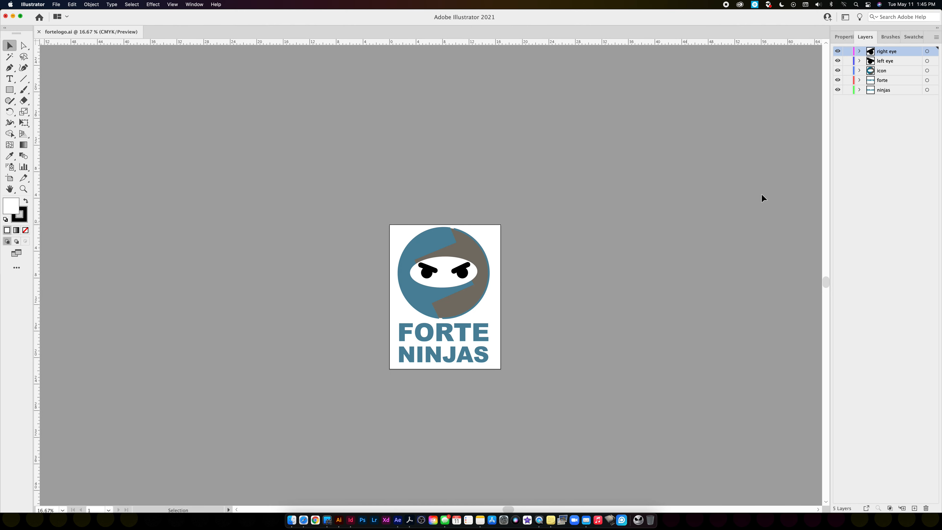
click(837, 91)
click(838, 90)
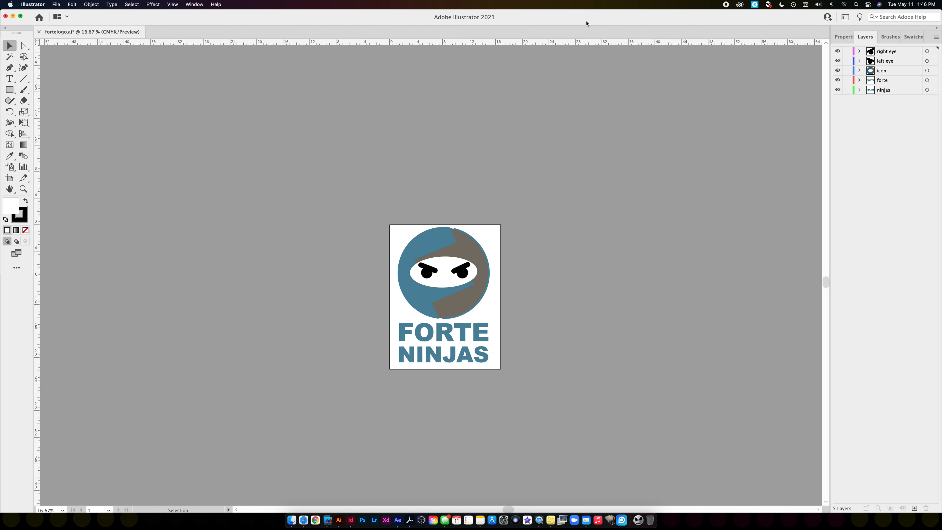
Close fortelogo.ai in Illustrator without saving and create a composition named Forte in After Effects.
click(39, 31)
click(474, 281)
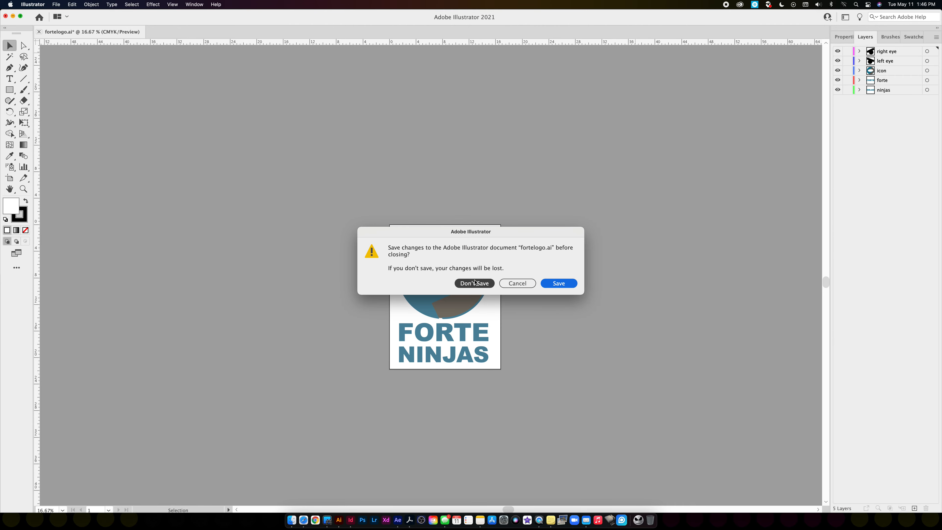
click(367, 76)
click(368, 166)
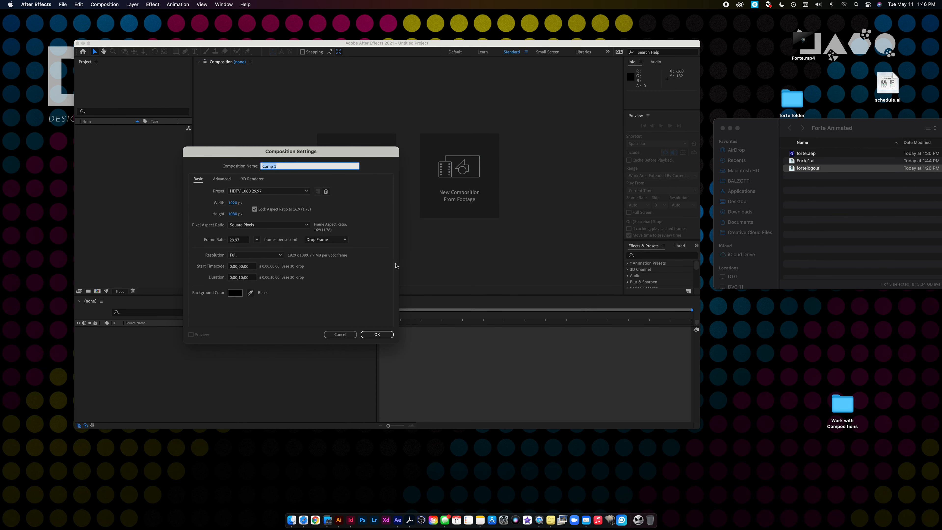
text(Forte)
key(Return)
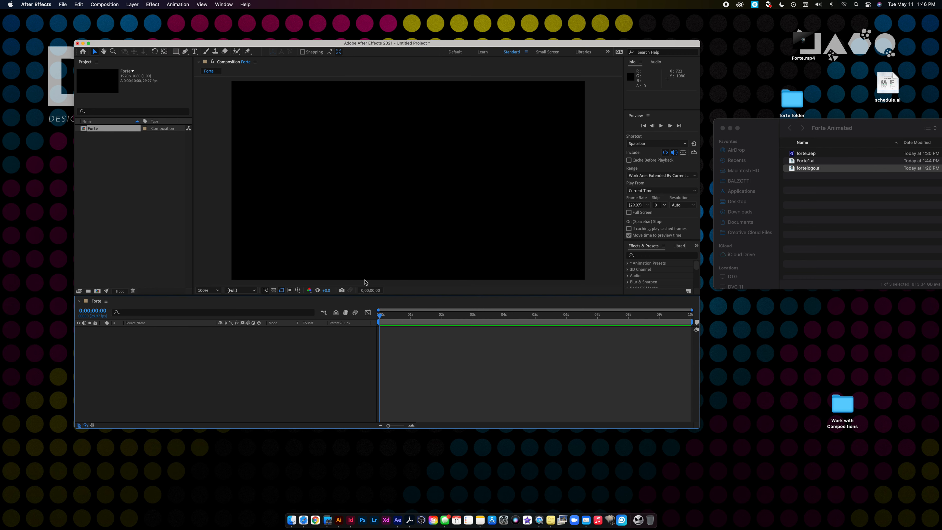
Try importing only the right eye layer of fortelogo.ai as footage into the Forte composition and undo the import.
drag(810, 172, 402, 212)
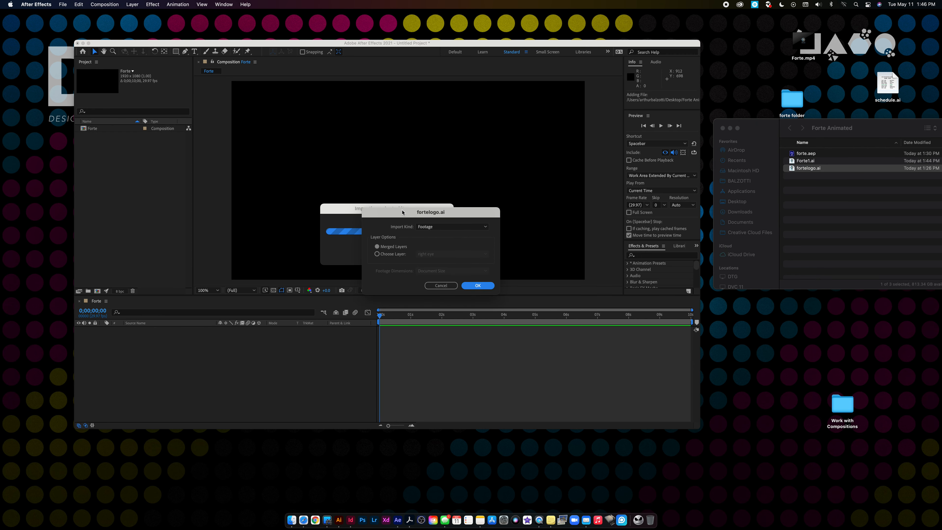
click(377, 255)
click(427, 254)
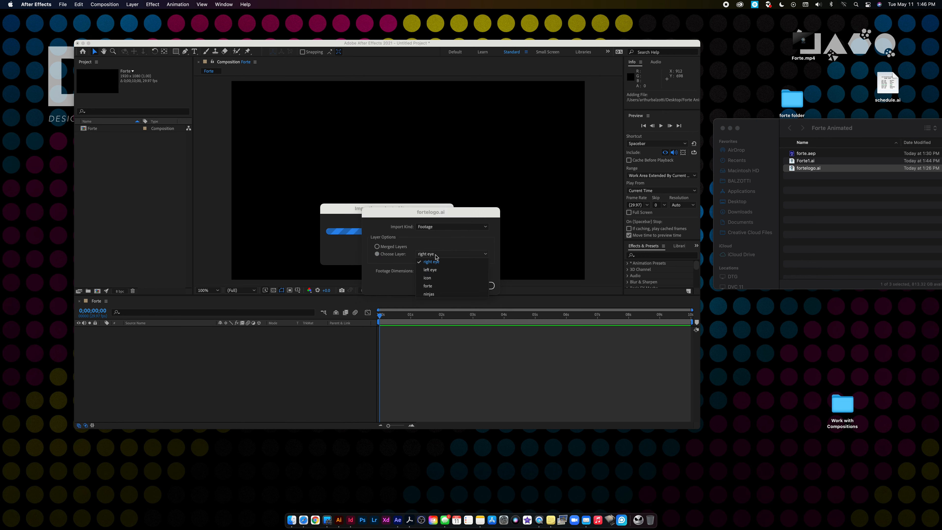
click(434, 263)
click(470, 285)
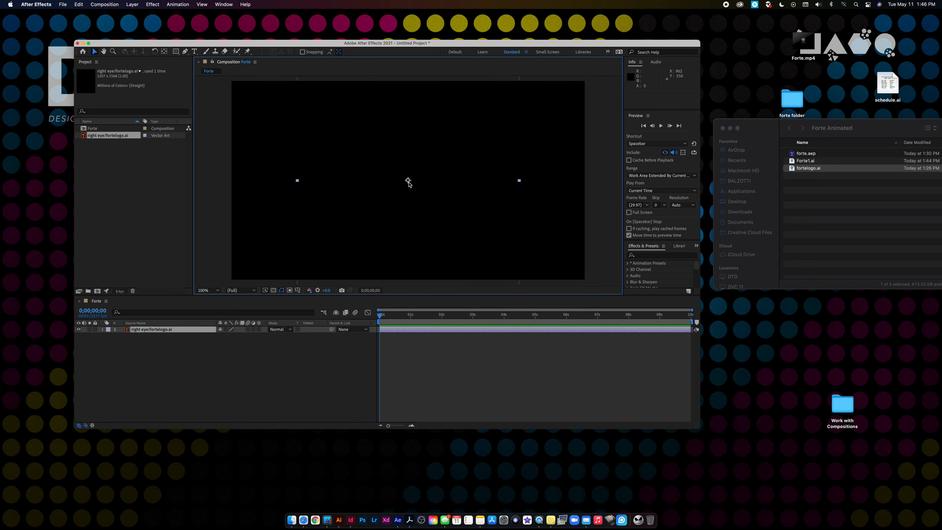
key(super+z)
Import the icon layer of fortelogo.ai as footage into the Forte composition and move it down about 218 px.
drag(807, 169, 406, 193)
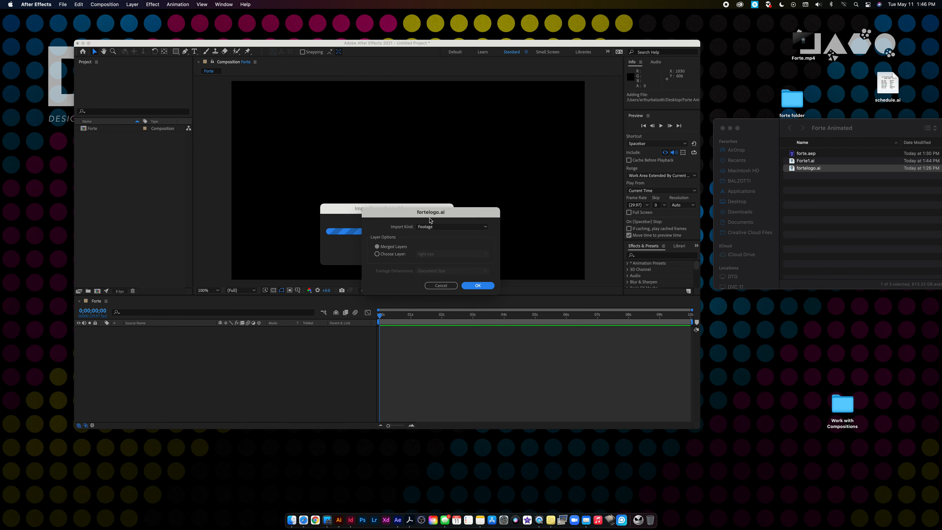
click(397, 256)
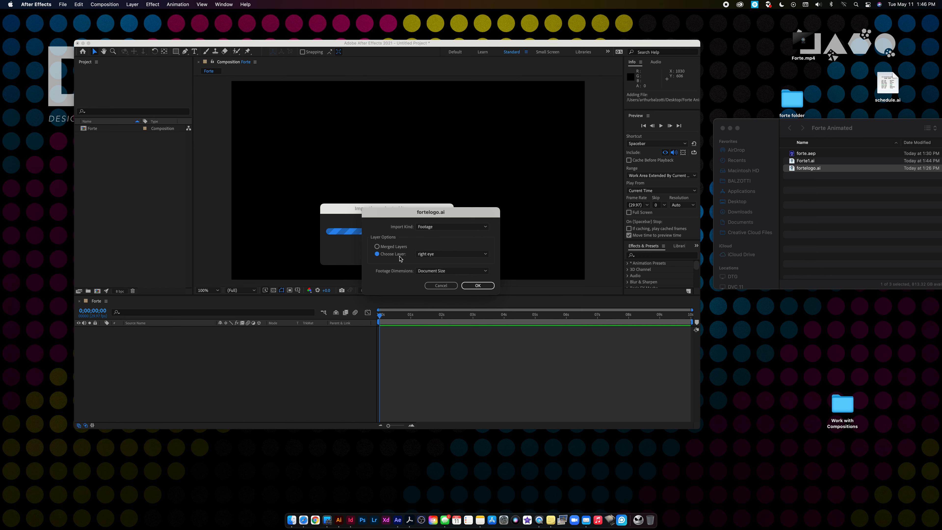
click(443, 256)
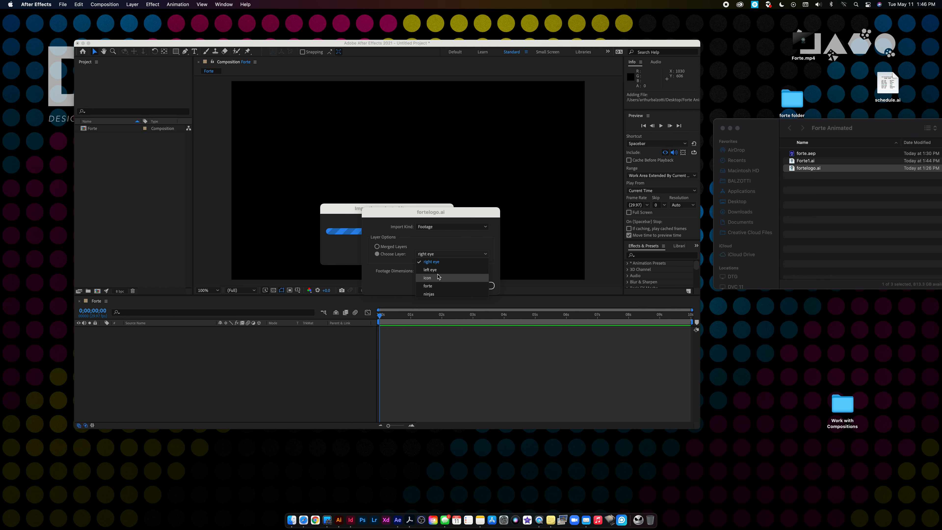
click(429, 277)
click(477, 285)
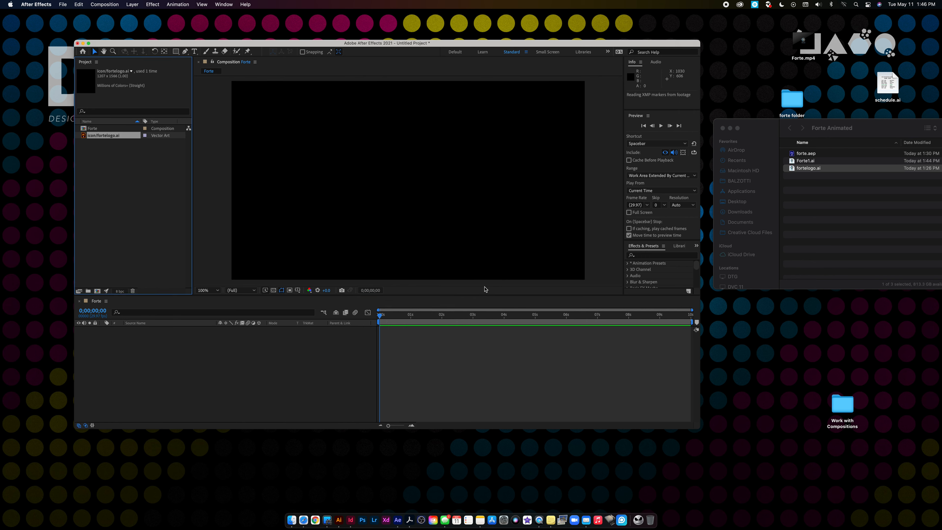
drag(445, 175, 448, 215)
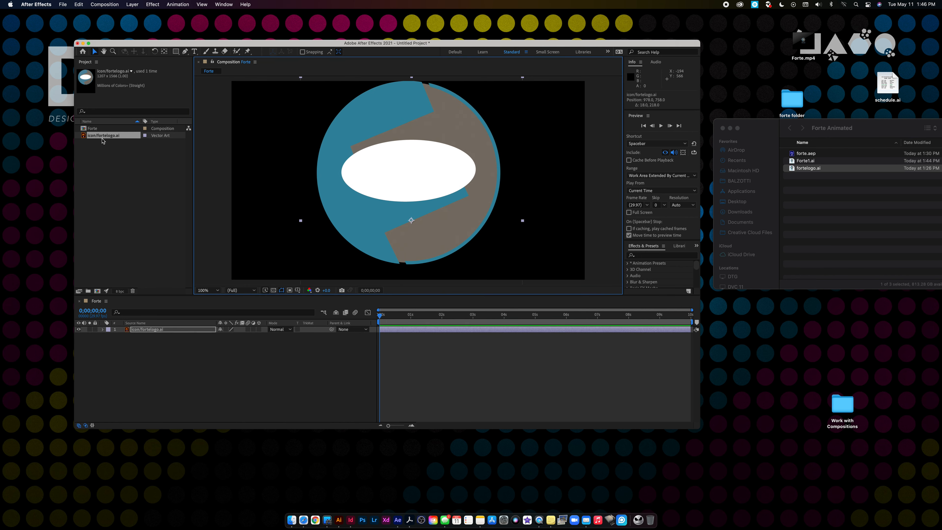
Rename the icon layer's footage item in the project as Icon.
click(124, 138)
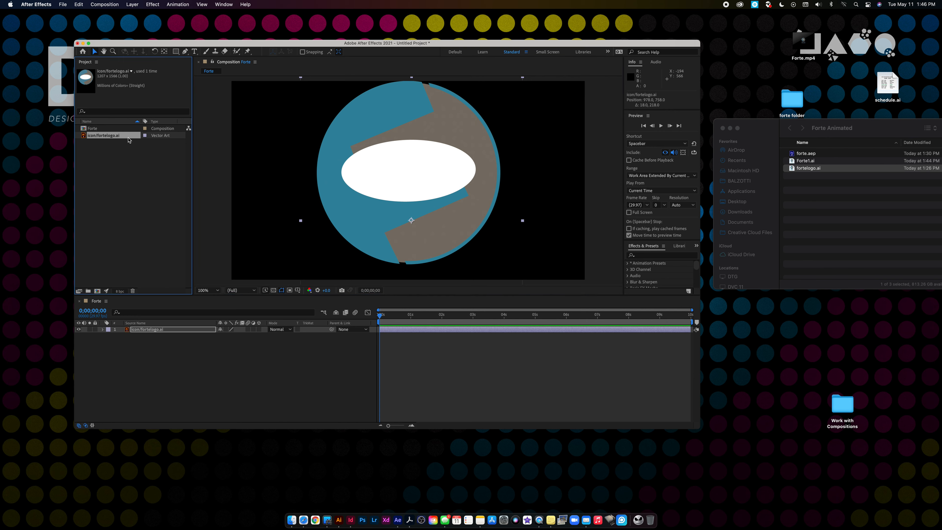
right_click(131, 138)
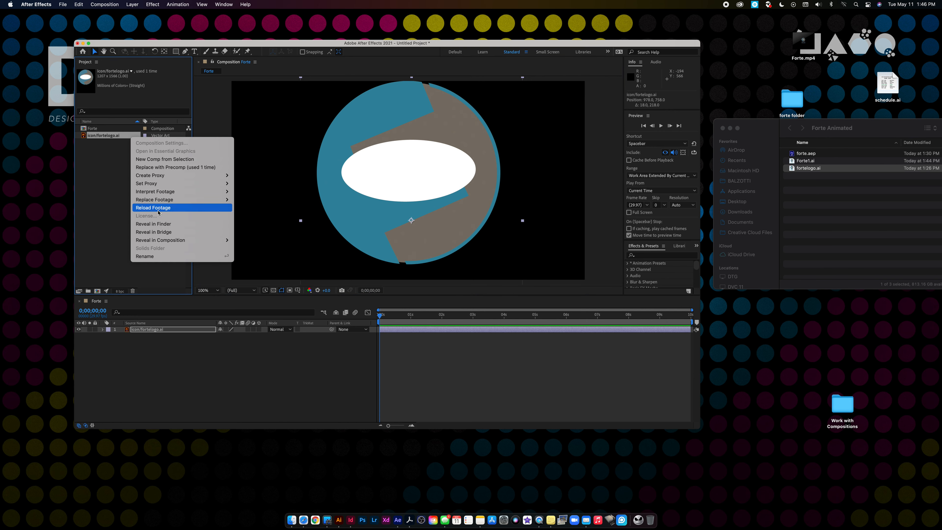
click(158, 257)
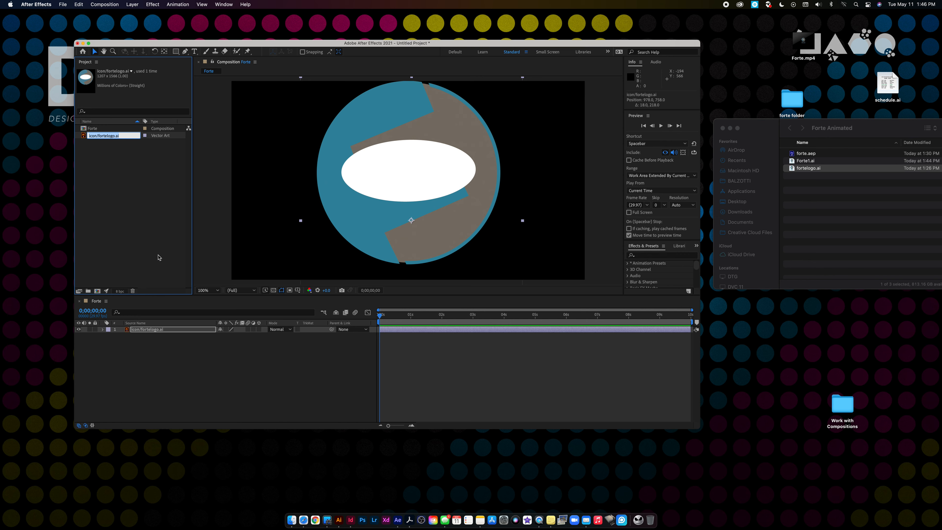
text(Ion)
text(n)
key(Return)
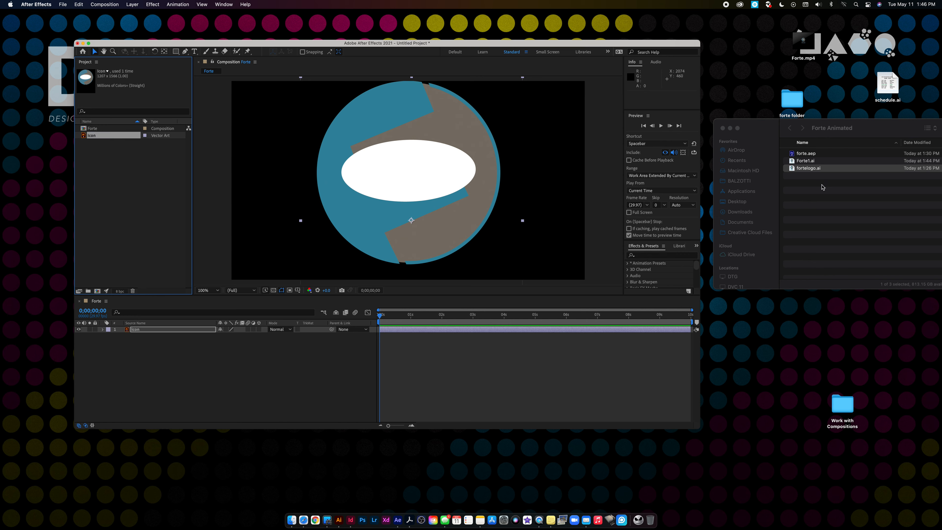
Import the right eye layer of fortelogo.ai into the composition and position it over the right half of the icon's white eye opening.
click(808, 169)
drag(807, 173, 519, 191)
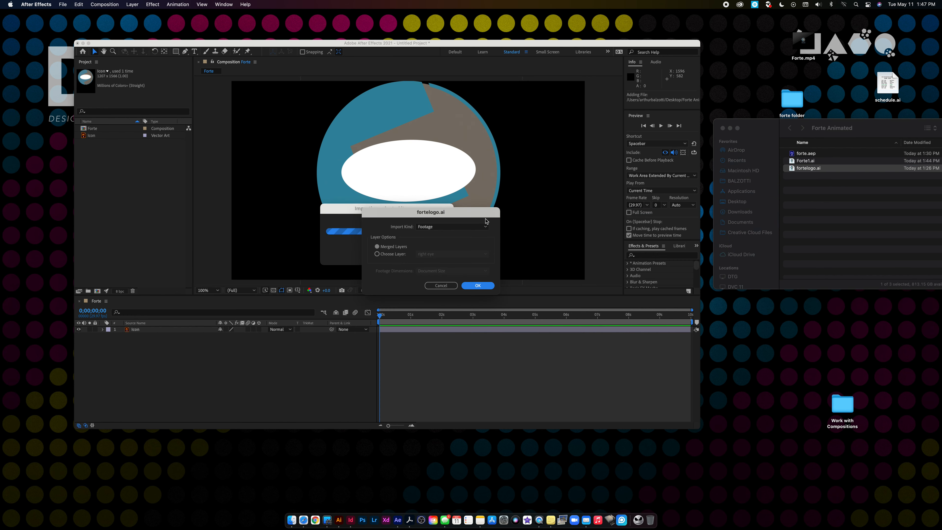
click(389, 254)
click(452, 254)
click(453, 253)
click(486, 287)
drag(441, 137, 441, 174)
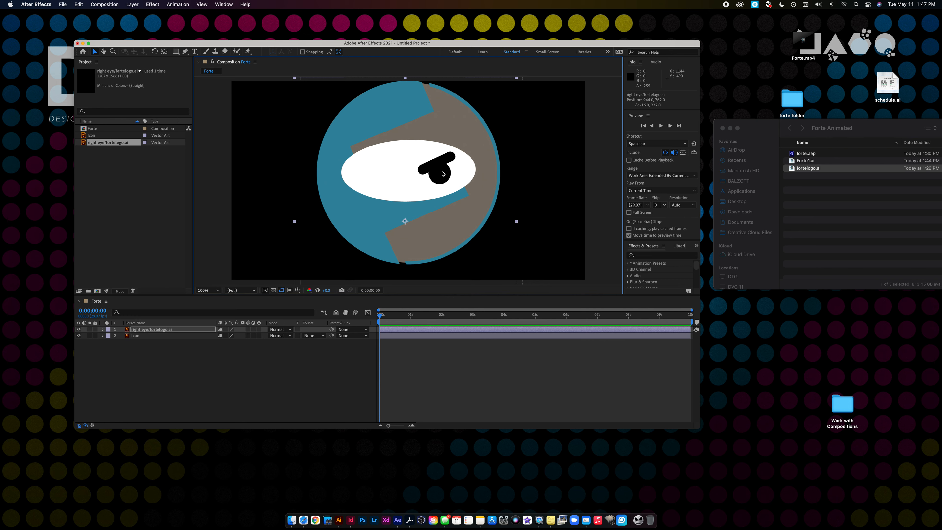
drag(442, 174, 445, 173)
Rename the right eye layer's footage item in the project as Right eye.
click(125, 145)
right_click(127, 145)
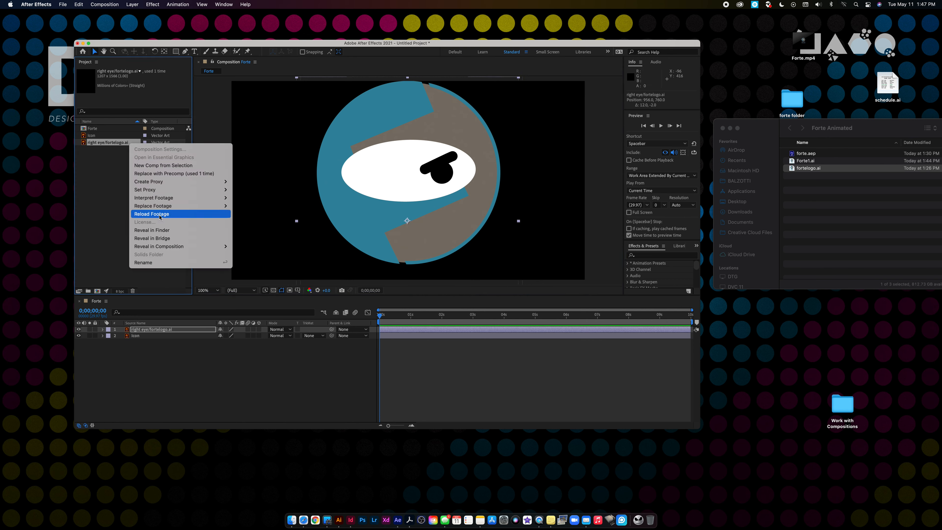
click(163, 263)
text(Ri)
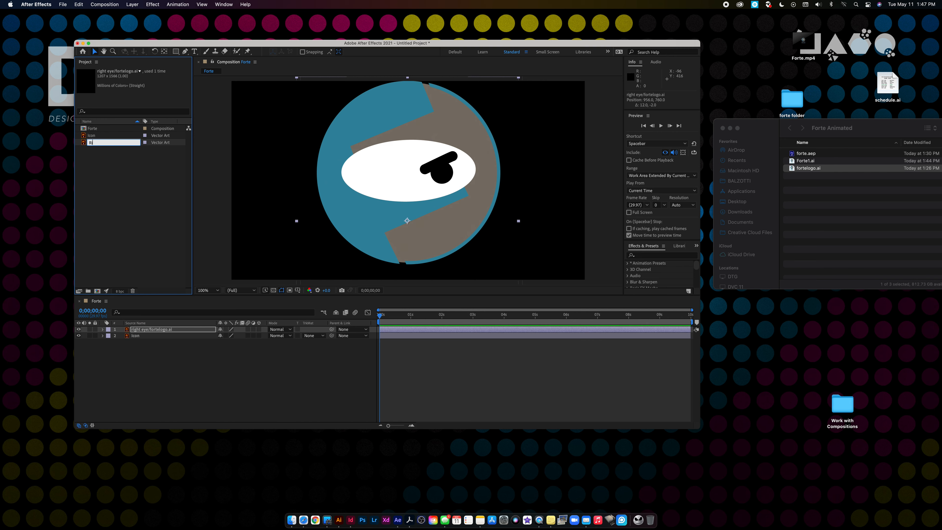
text(ght eye)
key(Return)
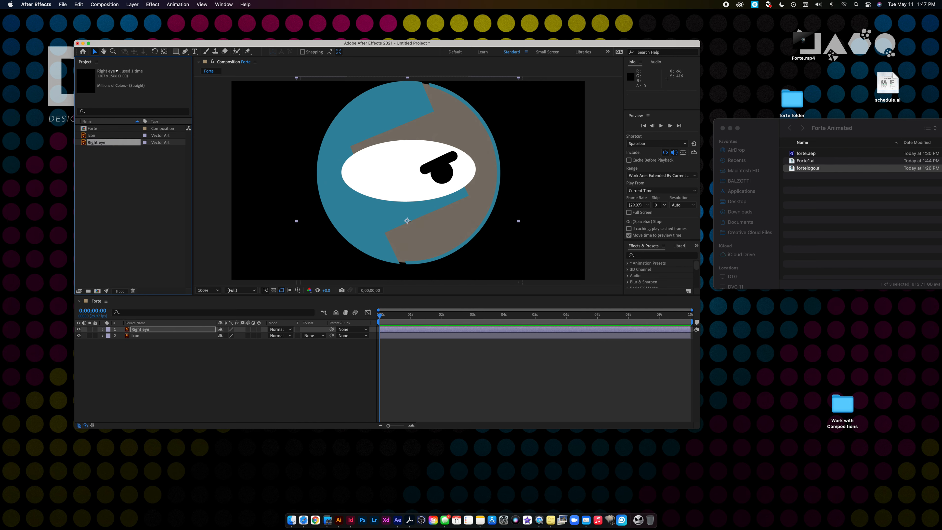
Select the Right eye and Icon layers together, scale them down to about half size and move them up near the composition's centre.
click(143, 336)
click(141, 329)
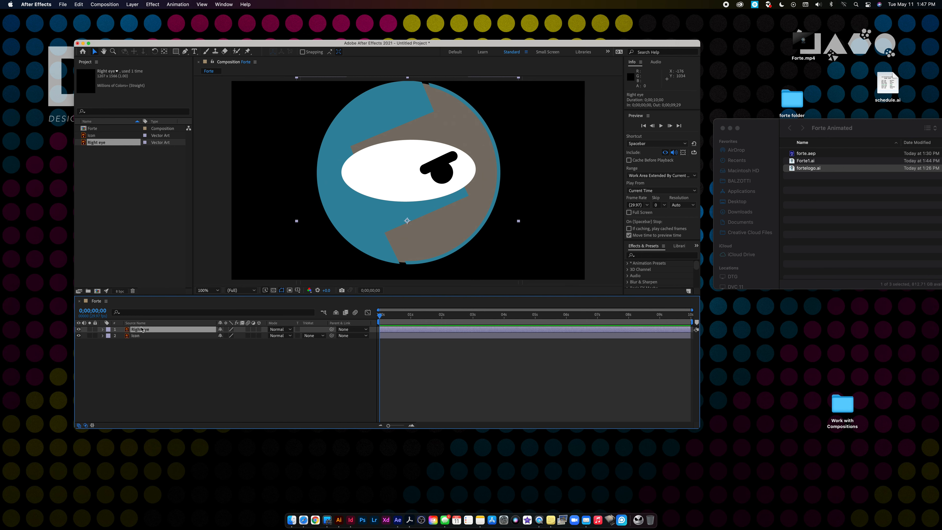
shift+click(142, 334)
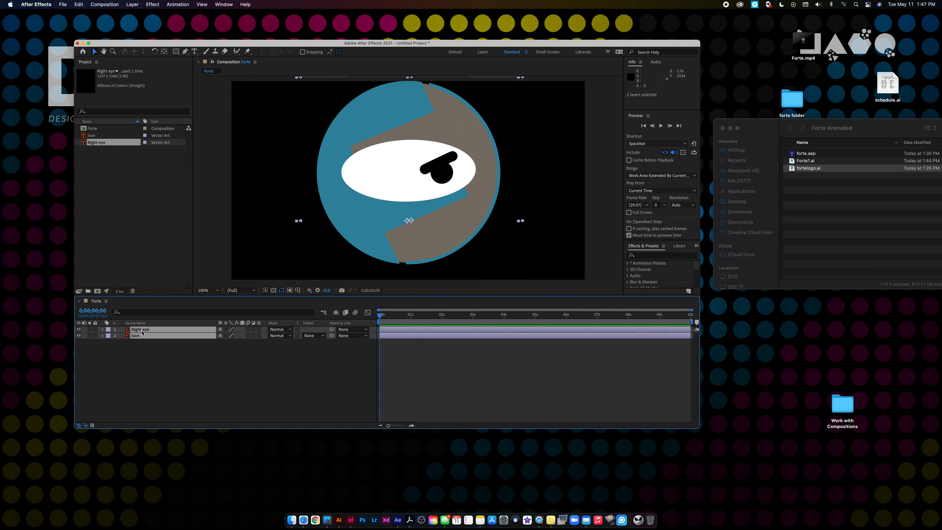
click(523, 222)
drag(523, 222, 428, 182)
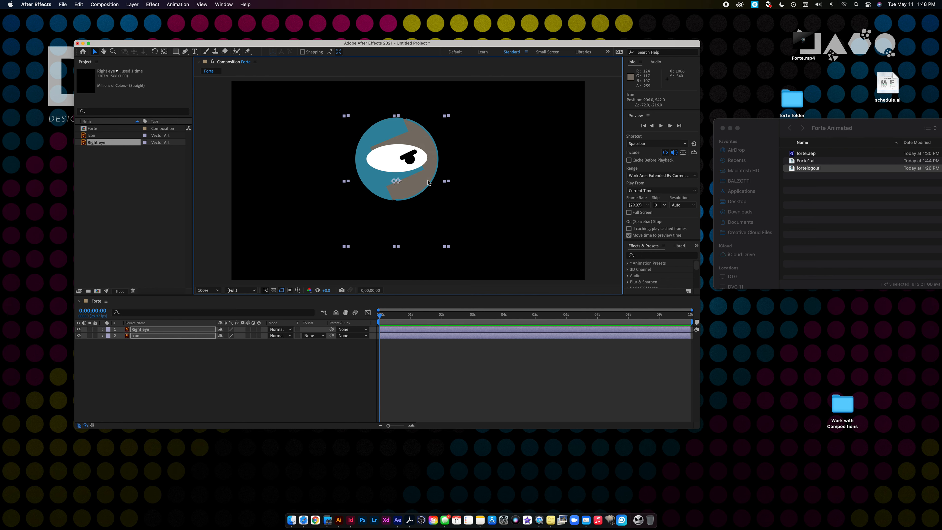
Create shapes from the Icon vector layer in the Forte timeline.
key(period)
click(339, 219)
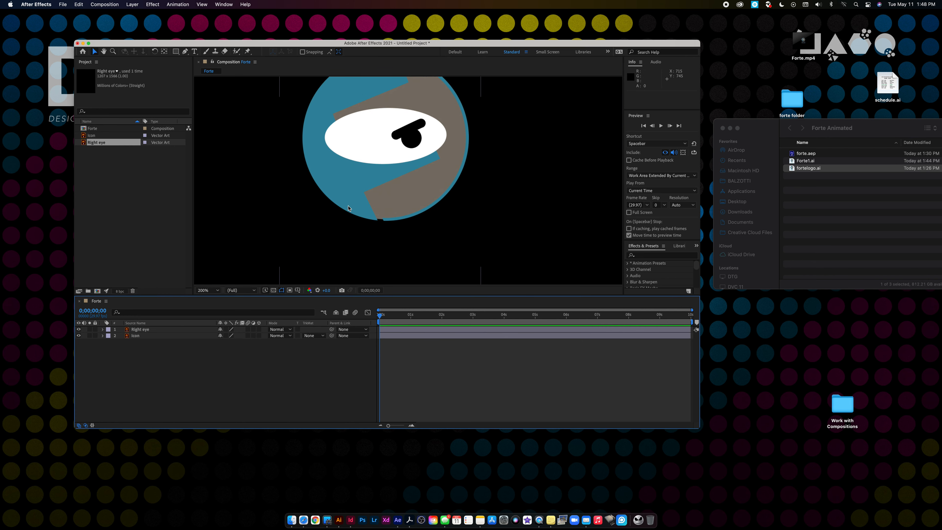
click(141, 336)
right_click(140, 337)
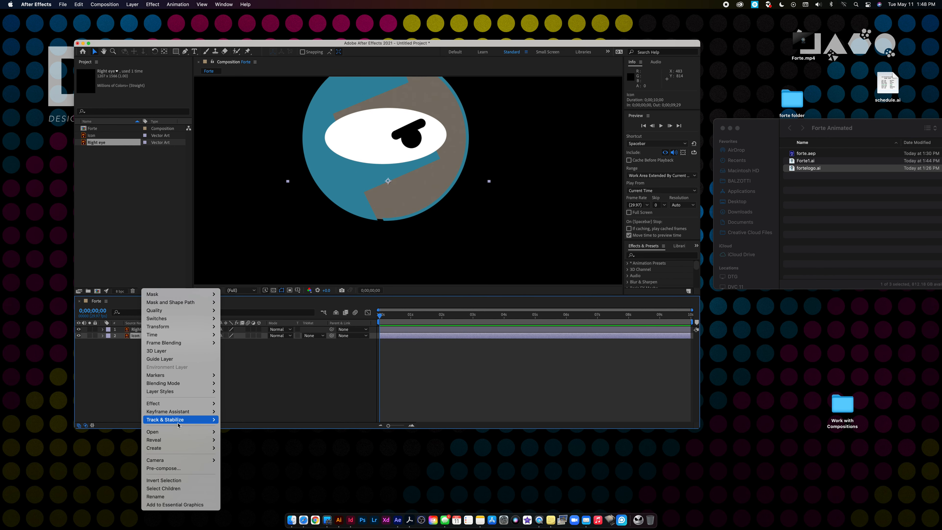
mouse_move(181, 451)
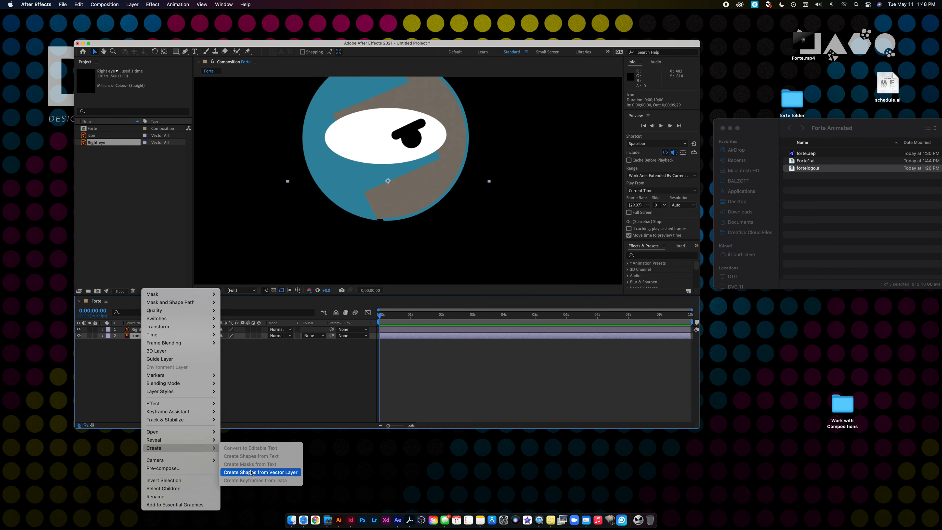